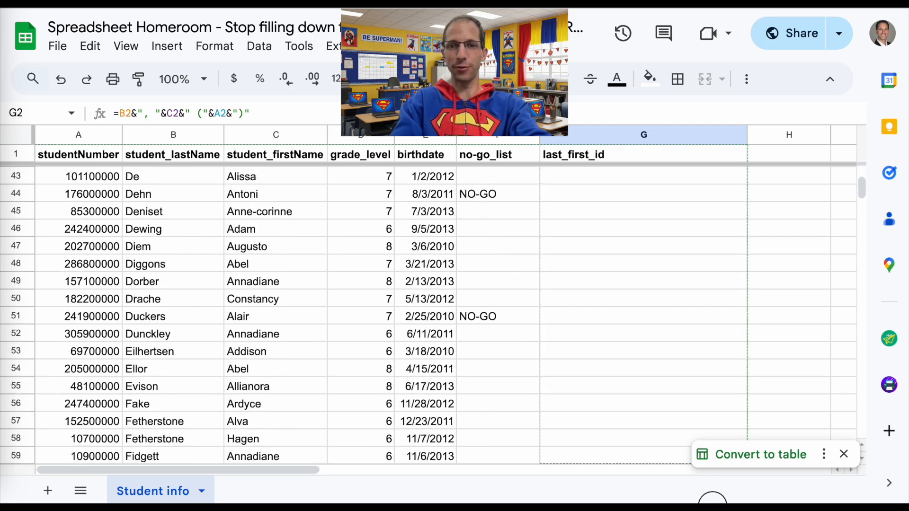
# - Fill the G2 formula down through G150 by selecting the range and using Fill down
pyautogui.scroll(-5, 716, 497)
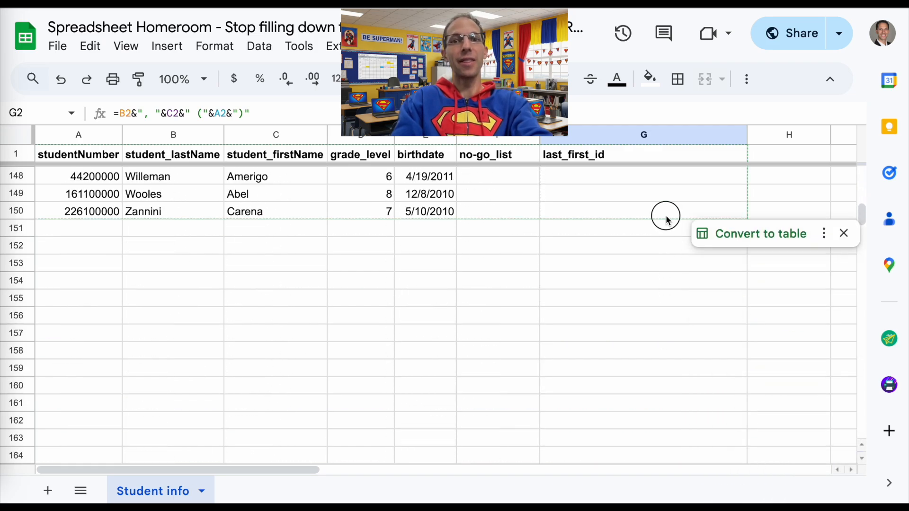
pyautogui.keyDown('shift'); pyautogui.click(665, 213); pyautogui.keyUp('shift')
pyautogui.hotkey('ctrl', 'd')
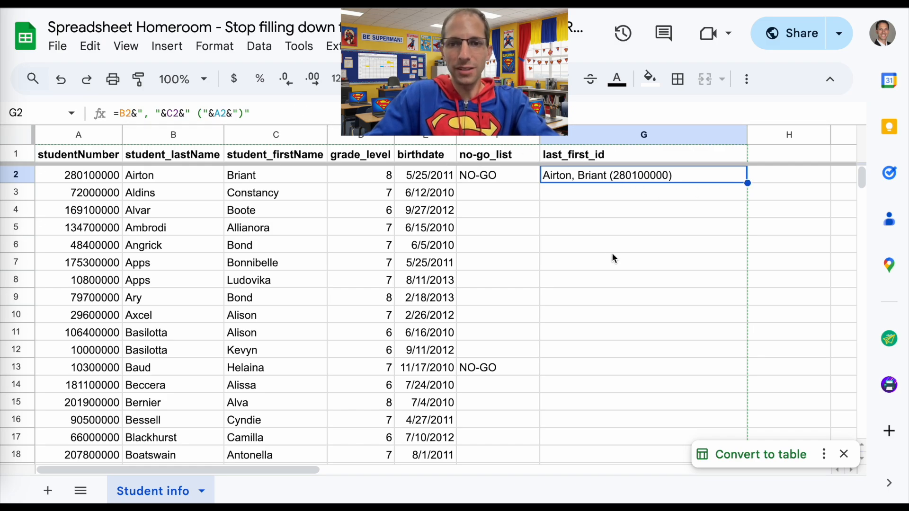
# - Extend the G2 formula with its fill handle through the last student row, G150
pyautogui.scroll(-15, 609, 259)
pyautogui.scroll(-15, 608, 259)
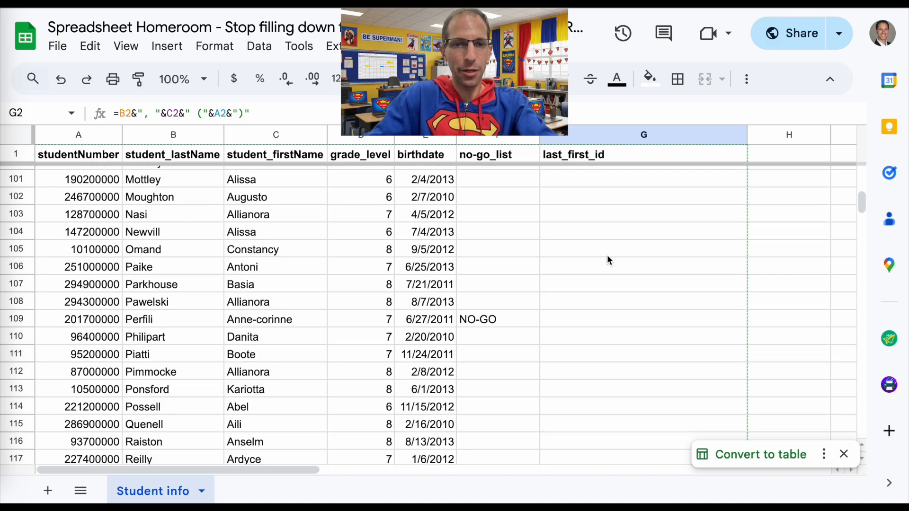
pyautogui.scroll(-10, 608, 260)
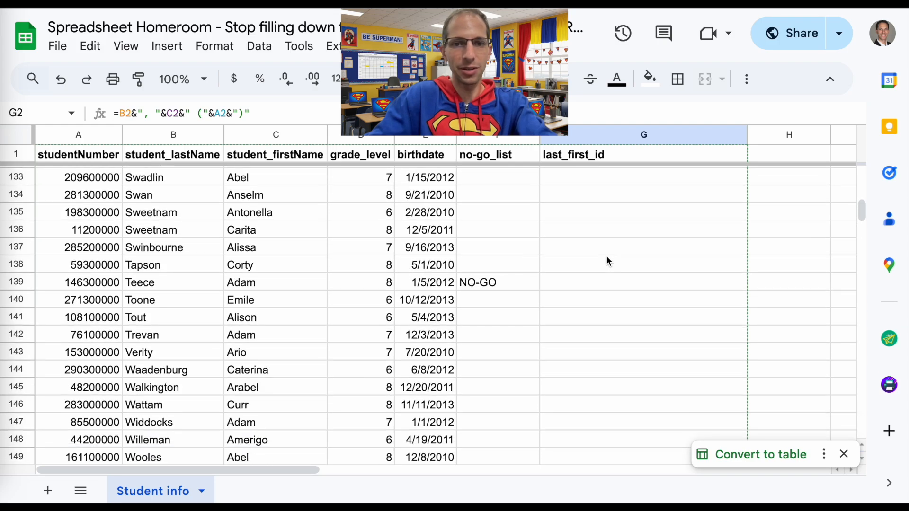
pyautogui.hotkey('ctrl', 'BackSpace')
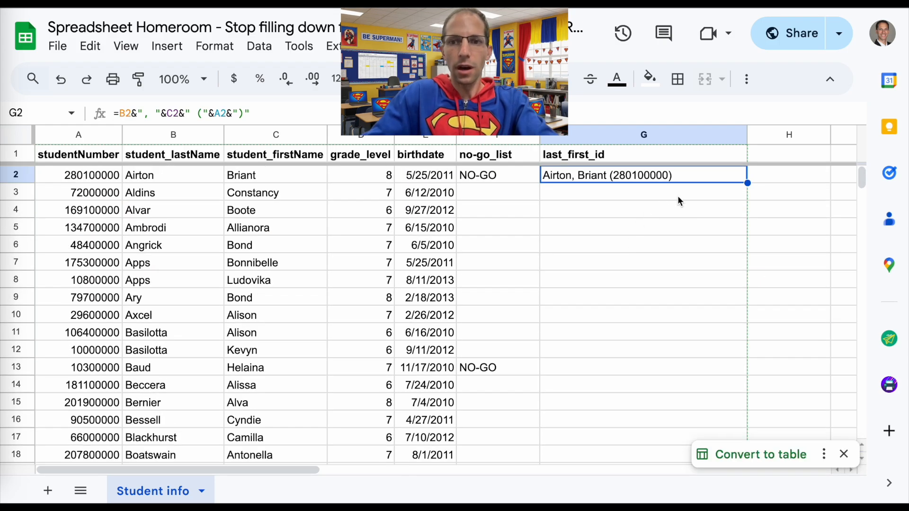
pyautogui.moveTo(747, 182); pyautogui.dragTo(666, 219)
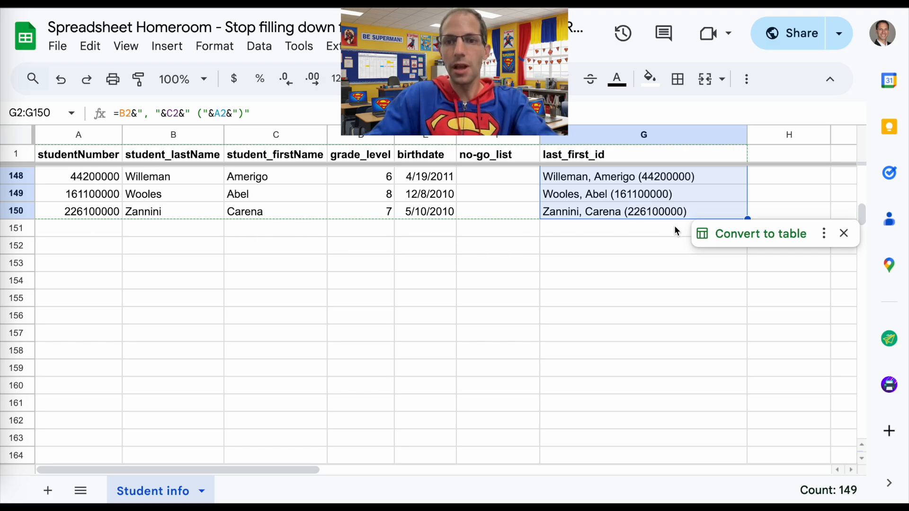
# - Copy the formula in G150 down into the ten empty rows below, through G160
pyautogui.click(608, 233)
pyautogui.click(610, 246)
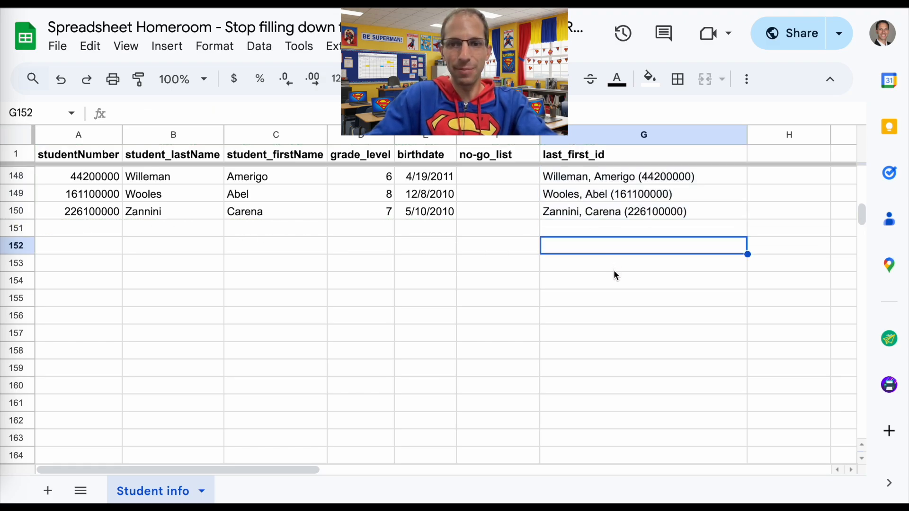
pyautogui.click(617, 264)
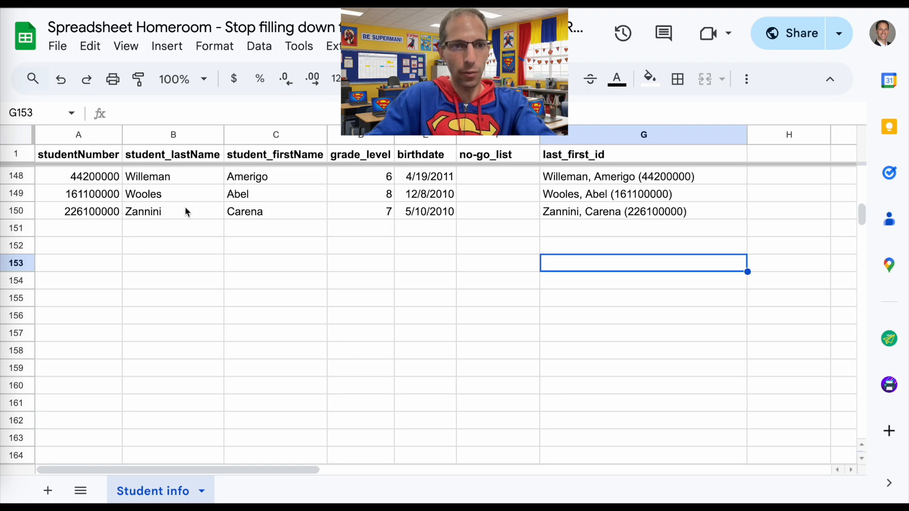
pyautogui.click(668, 211)
pyautogui.moveTo(747, 219); pyautogui.dragTo(726, 387)
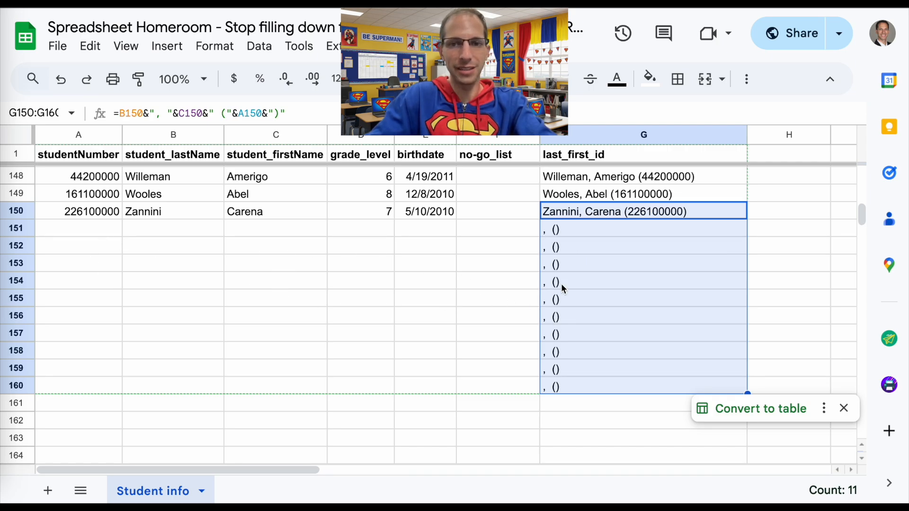
# - Clear all filled-down formulas in the last_first_id column from G3 downward, keeping the formula in G2
pyautogui.hotkey('ctrl', 'Up')
pyautogui.press('Down')
pyautogui.press('Down')
pyautogui.hotkey('ctrl', 'shift', 'Down')
pyautogui.press('Delete')
pyautogui.press('Up')
pyautogui.press('Down')
pyautogui.press('Up')
pyautogui.press('Up')
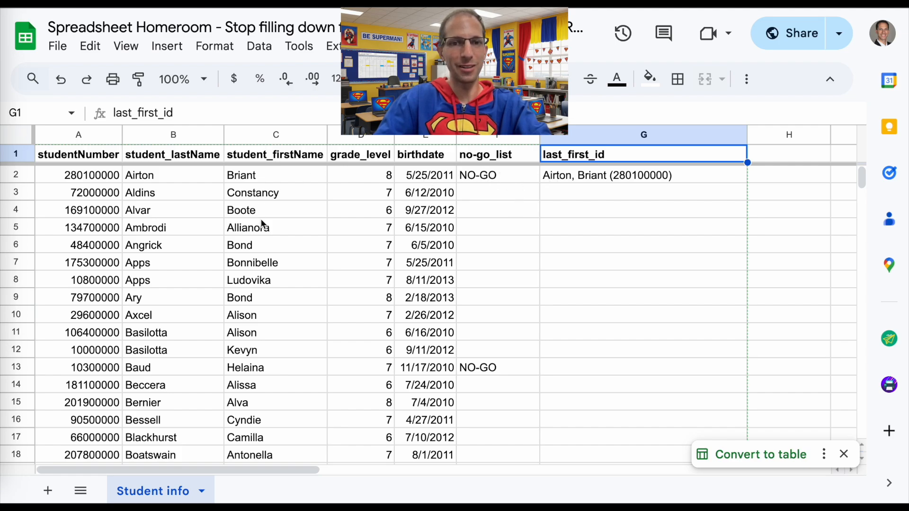
# - Auto-fill the G2 formula down the last_first_id column to the last student row
pyautogui.click(605, 179)
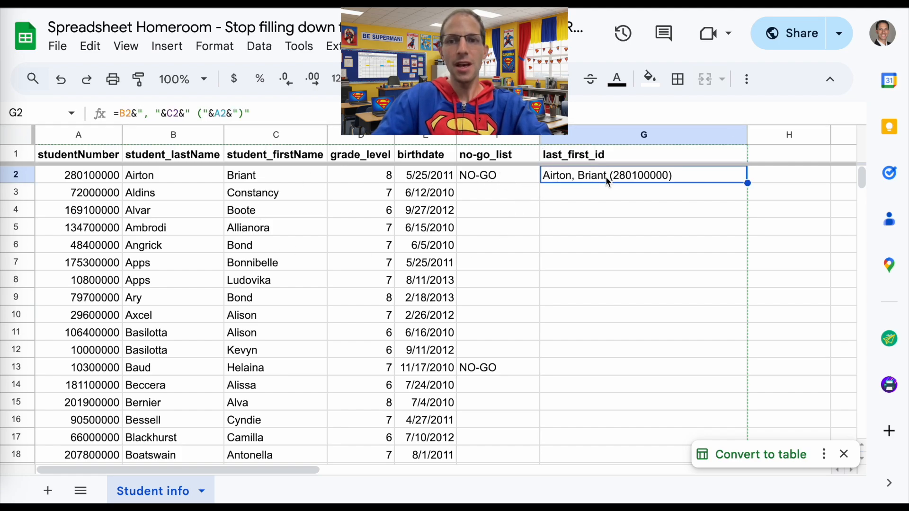
pyautogui.doubleClick(748, 184)
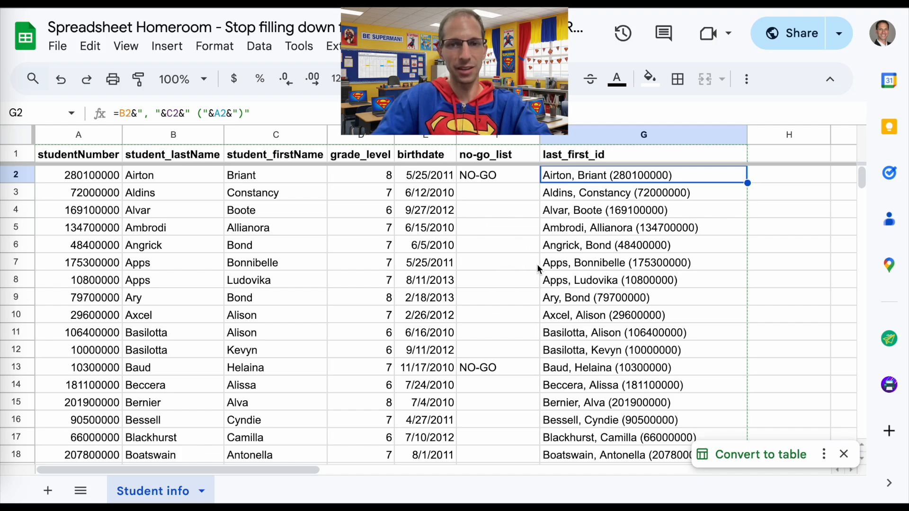
pyautogui.scroll(-20, 623, 282)
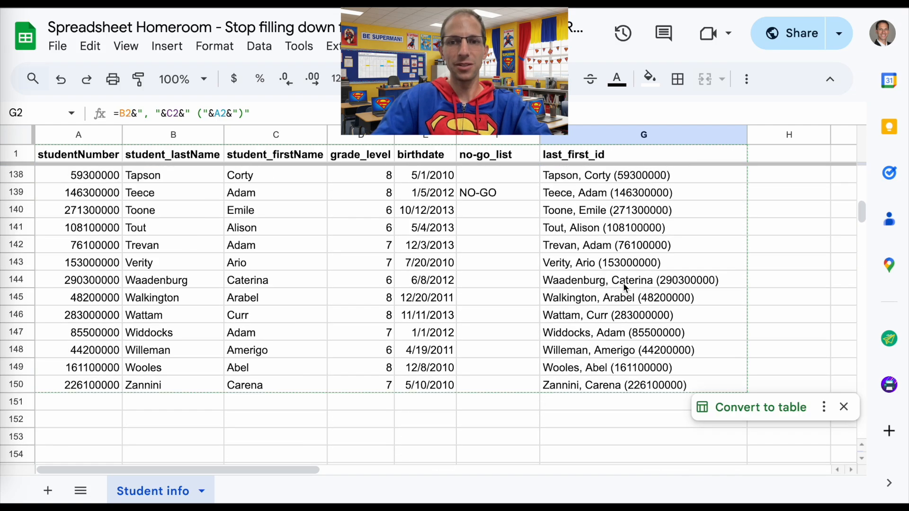
pyautogui.scroll(-3, 624, 286)
# - Extend the last student's last_first_id formula from G150 down to G160
pyautogui.click(631, 241)
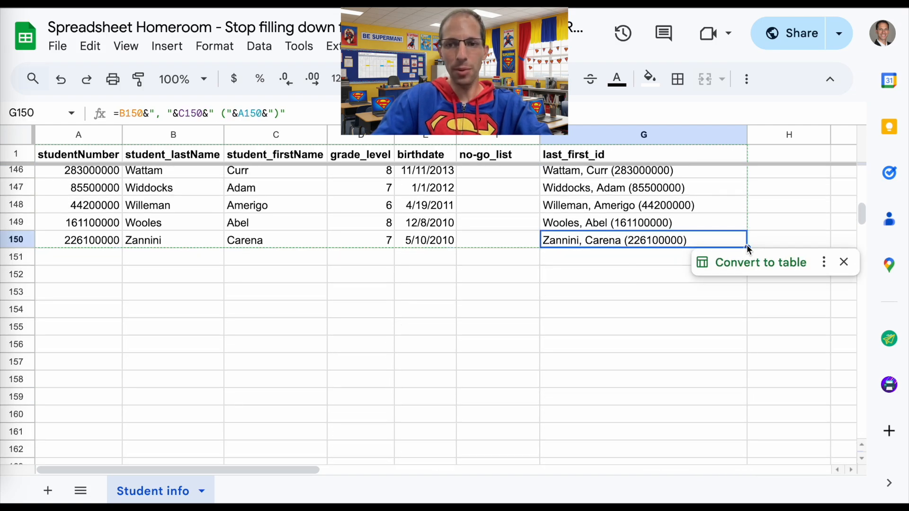
pyautogui.moveTo(747, 246); pyautogui.dragTo(739, 416)
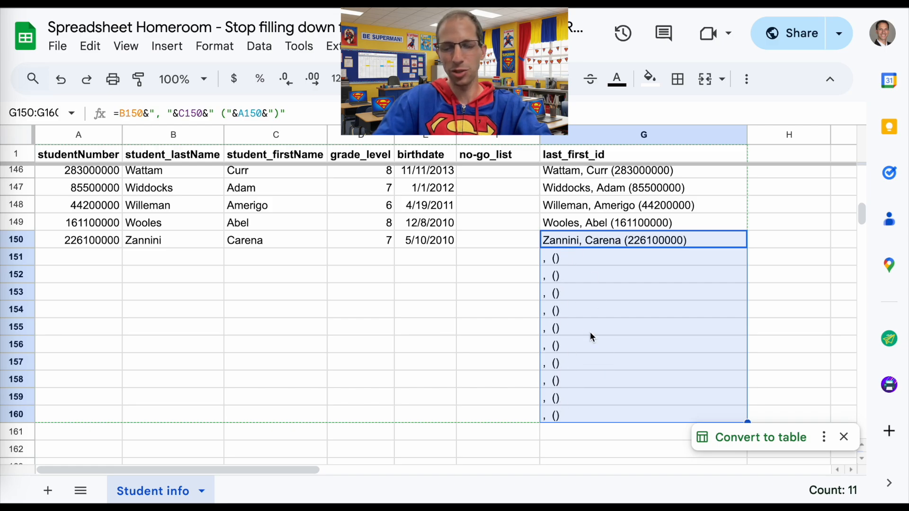
pyautogui.scroll(-1, 658, 262)
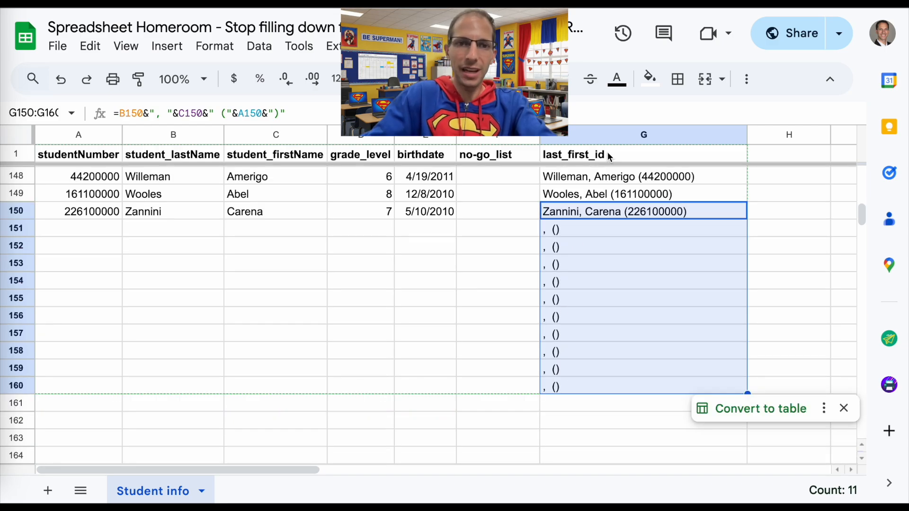
# - Delete the copied formulas below G2 in the last_first_id column, from G3 to the end
pyautogui.click(607, 152)
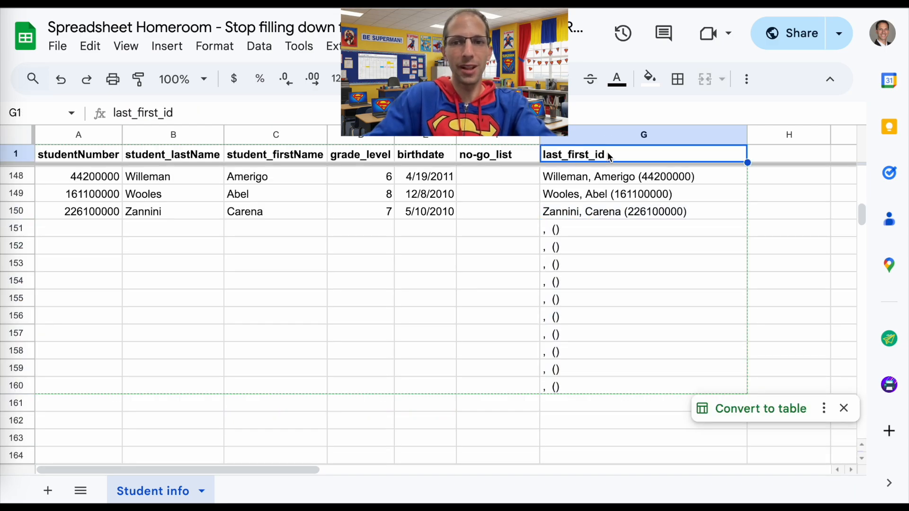
pyautogui.press('Down')
pyautogui.press('Down')
pyautogui.hotkey('ctrl', 'shift', 'Down')
pyautogui.press('Delete')
pyautogui.hotkey('ctrl', 'Up')
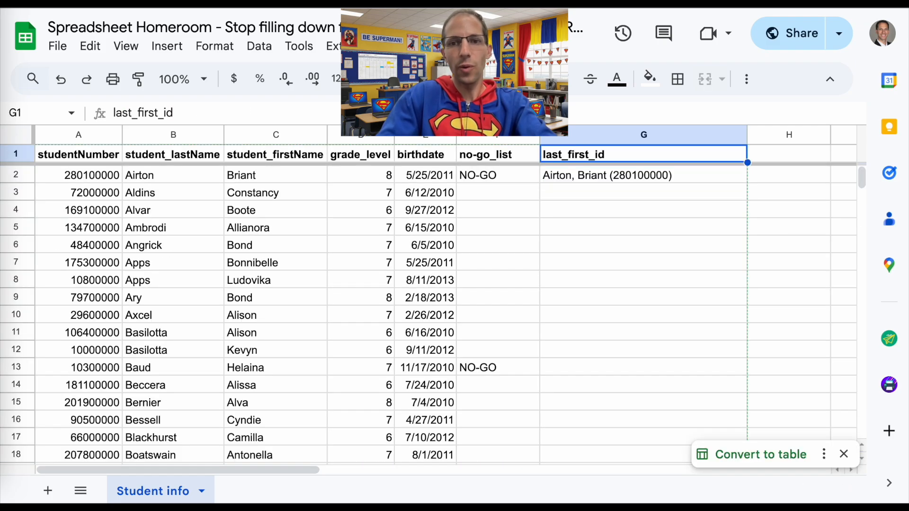
pyautogui.press('Down')
pyautogui.press('Down')
pyautogui.press('Down')
pyautogui.press('Down')
pyautogui.press('Up')
pyautogui.press('Up')
pyautogui.press('Up')
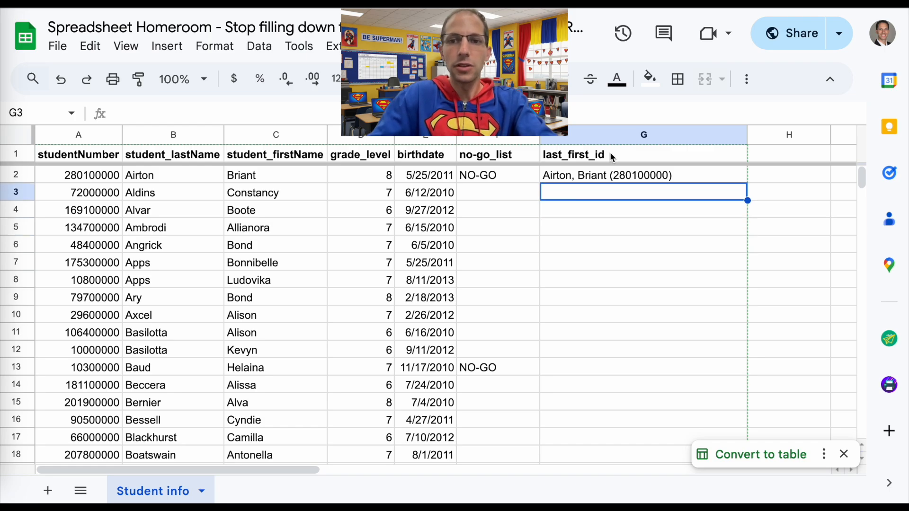
# - Change the B2 reference in the G2 formula to the open-ended range B2:B
pyautogui.click(618, 176)
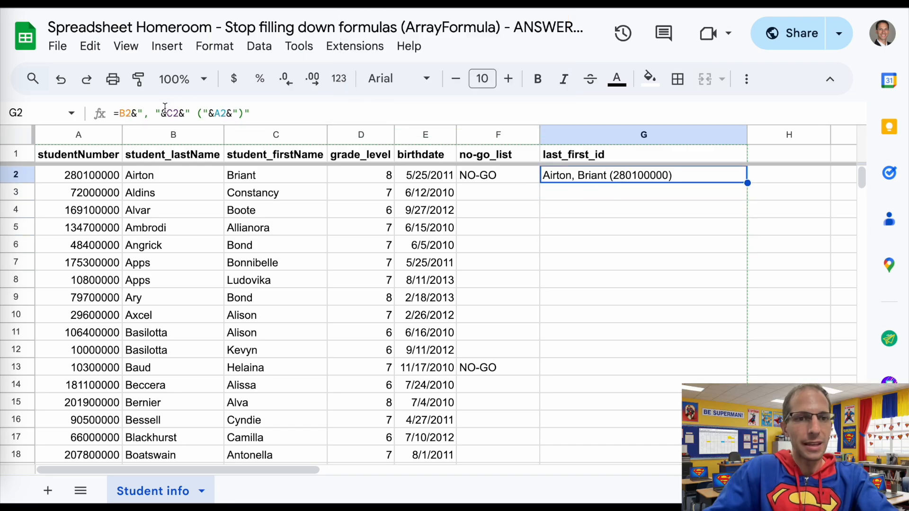
pyautogui.click(132, 114)
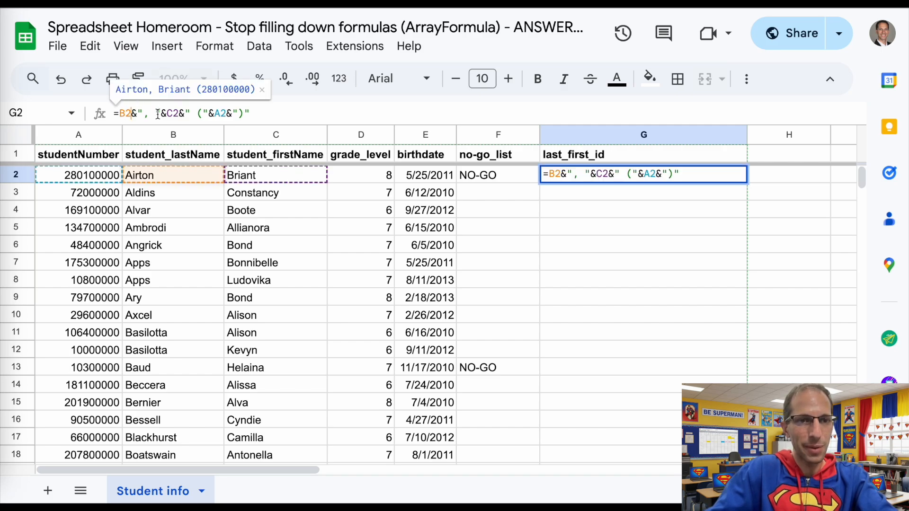
pyautogui.write(':')
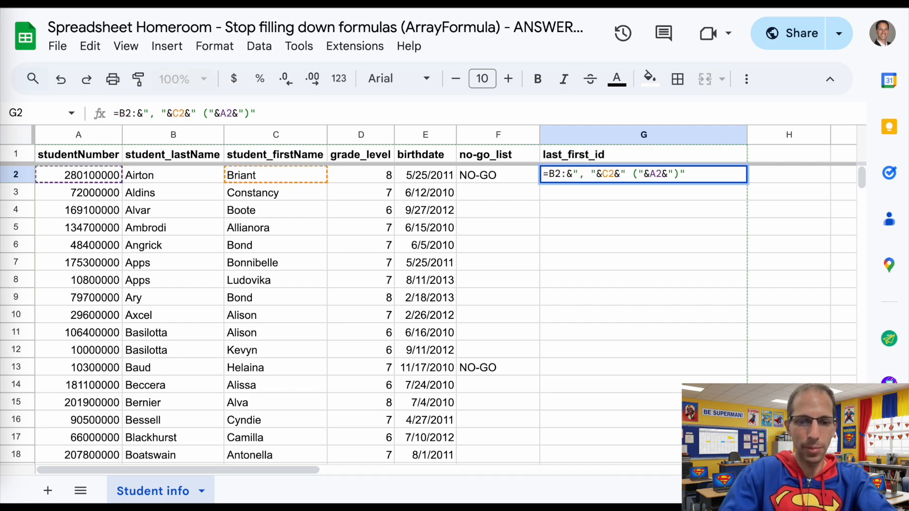
pyautogui.write('B')
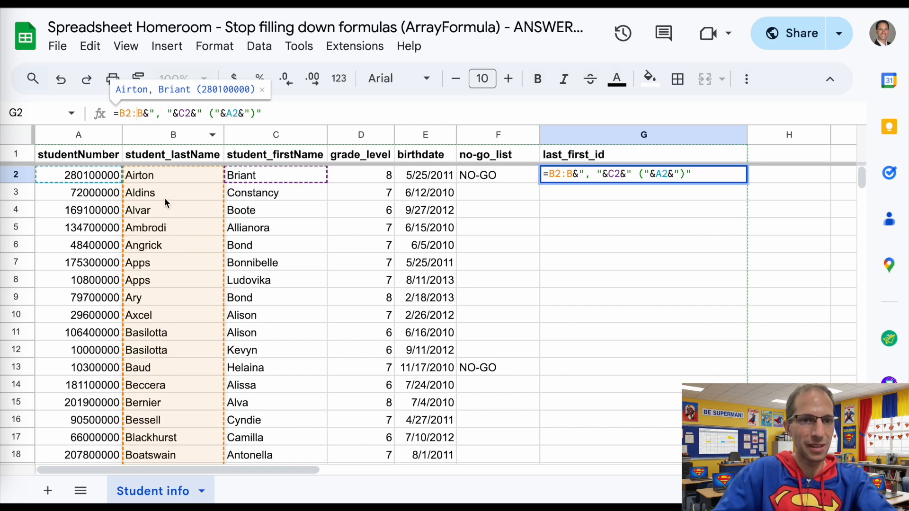
pyautogui.scroll(-20, 171, 291)
pyautogui.scroll(-19, 162, 284)
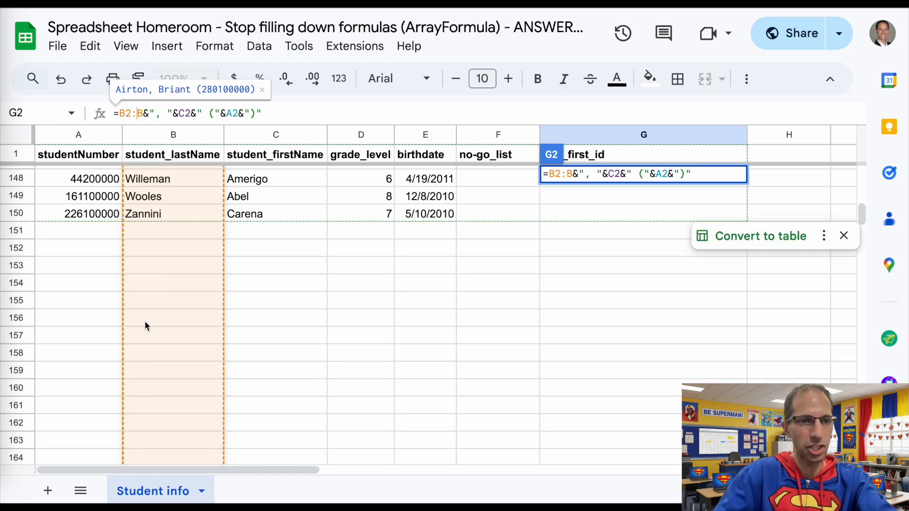
pyautogui.scroll(20, 194, 229)
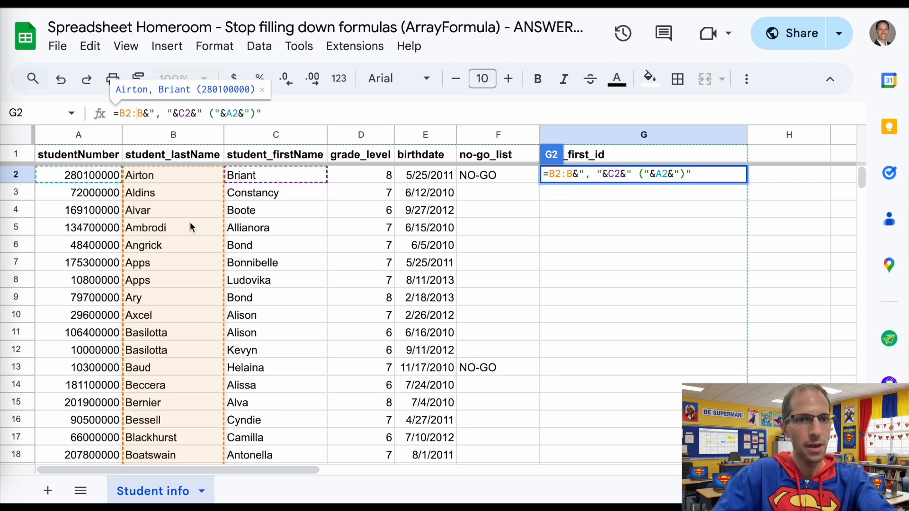
# - Change the C2 and A2 references in the G2 formula to the open-ended ranges C2:C and A2:A
pyautogui.click(193, 115)
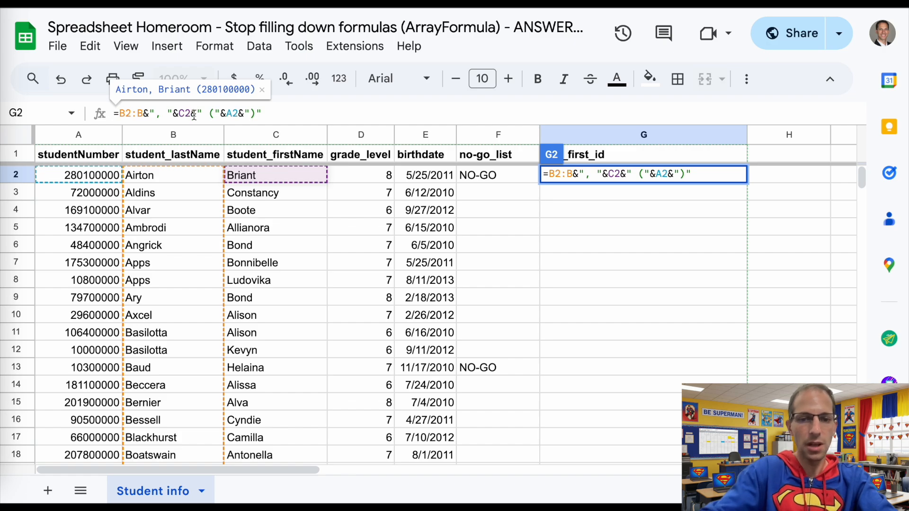
pyautogui.write(':C')
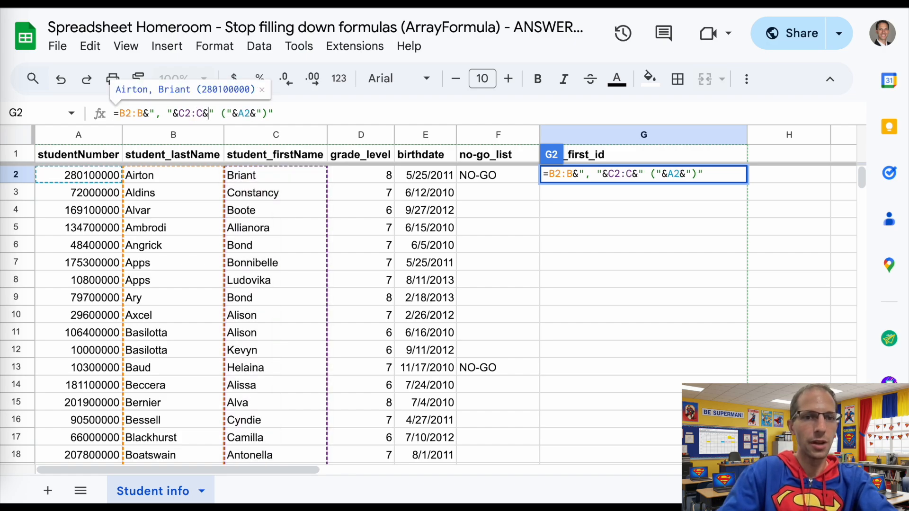
pyautogui.click(243, 113)
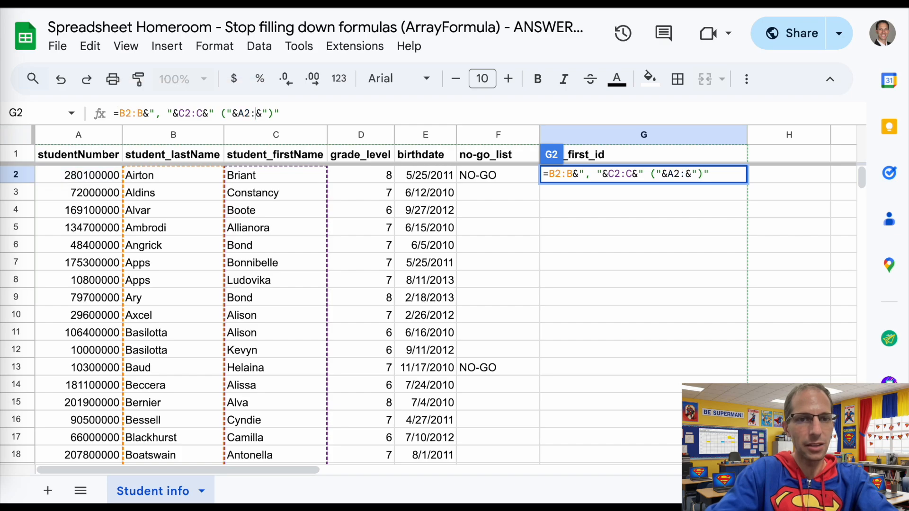
pyautogui.write(':A')
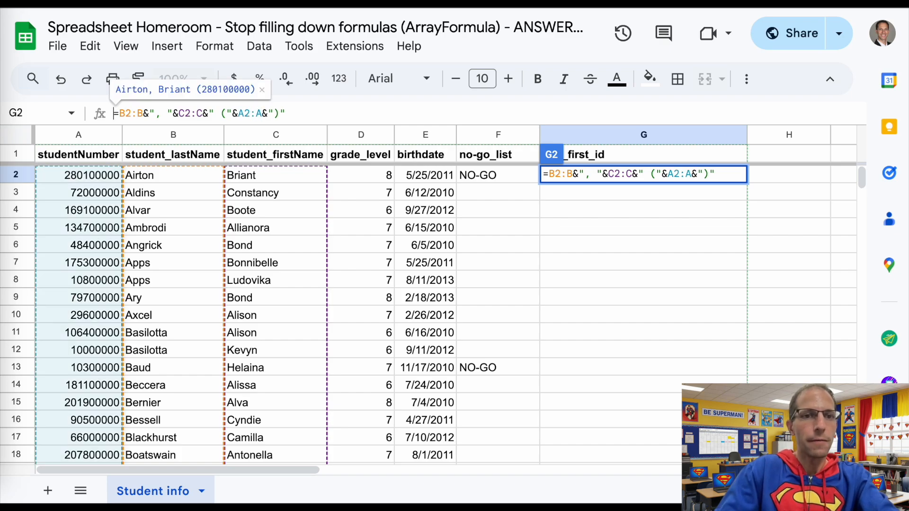
# - Wrap the whole G2 formula in arrayformula( ), commit it, and check its output down the last_first_id column
pyautogui.click(120, 113)
pyautogui.write('arra')
pyautogui.write('yformula(')
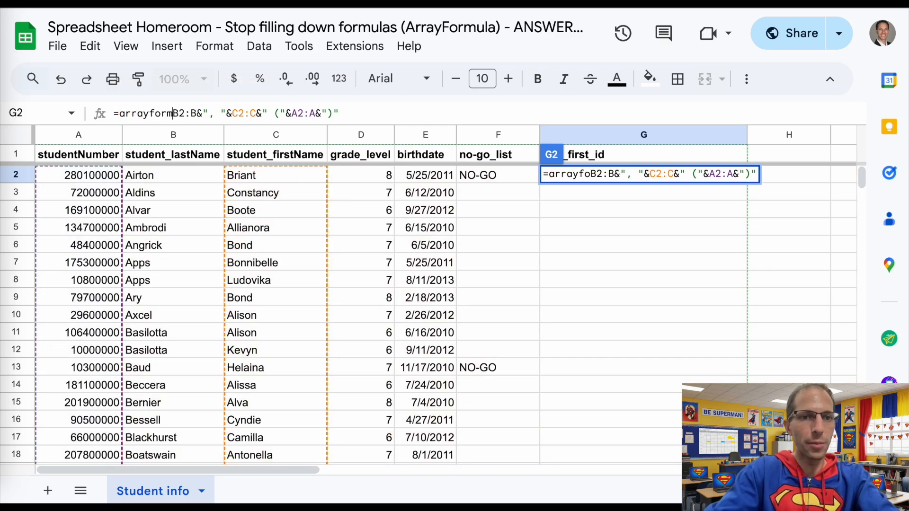
pyautogui.click(363, 113)
pyautogui.write(')')
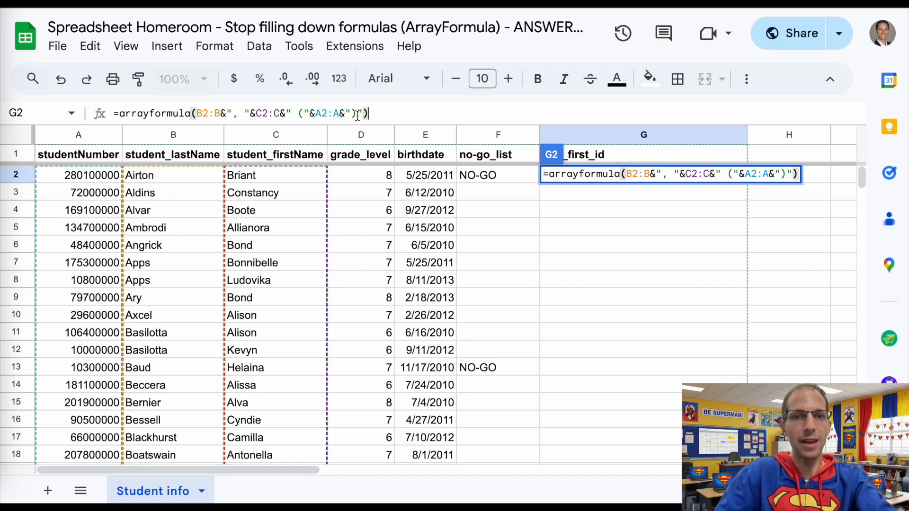
pyautogui.press('Return')
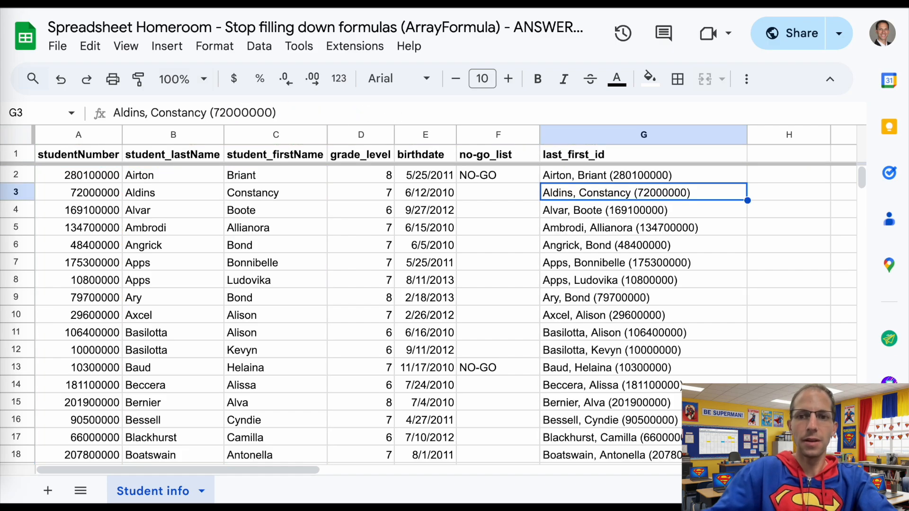
pyautogui.scroll(-20, 601, 260)
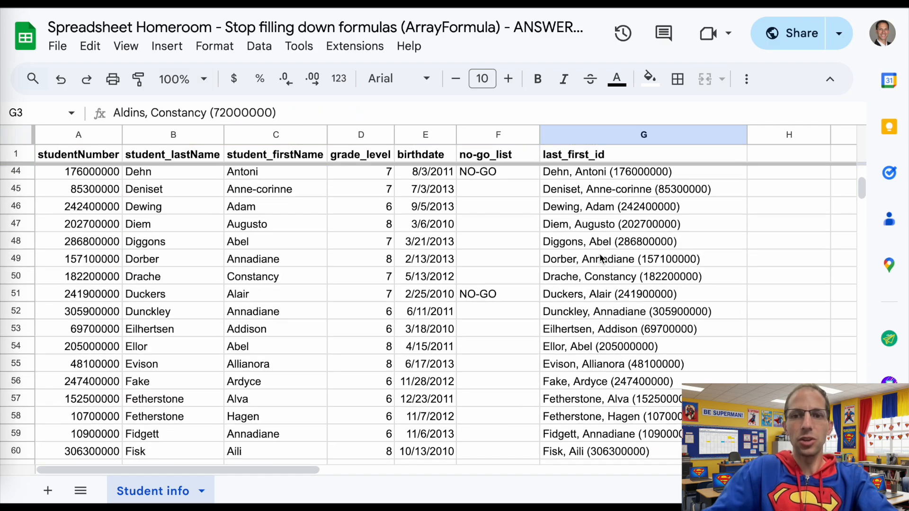
pyautogui.scroll(-2, 600, 254)
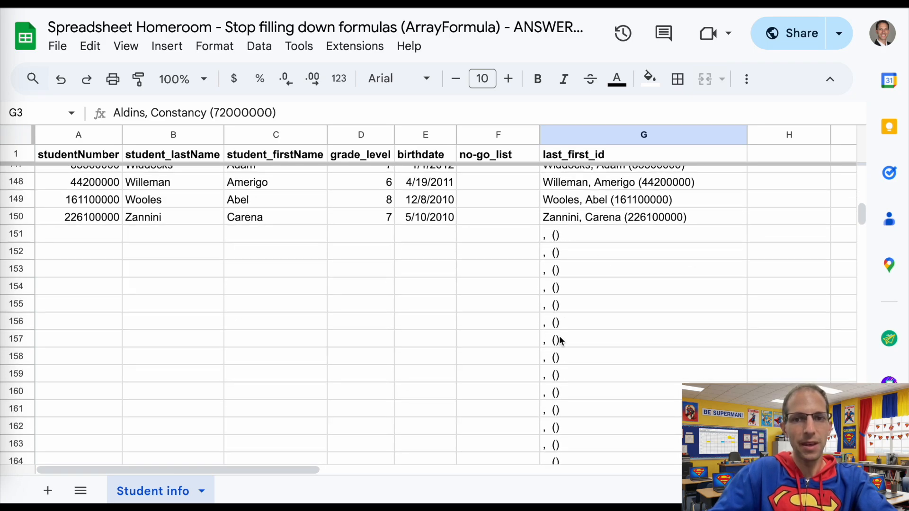
pyautogui.scroll(20, 572, 303)
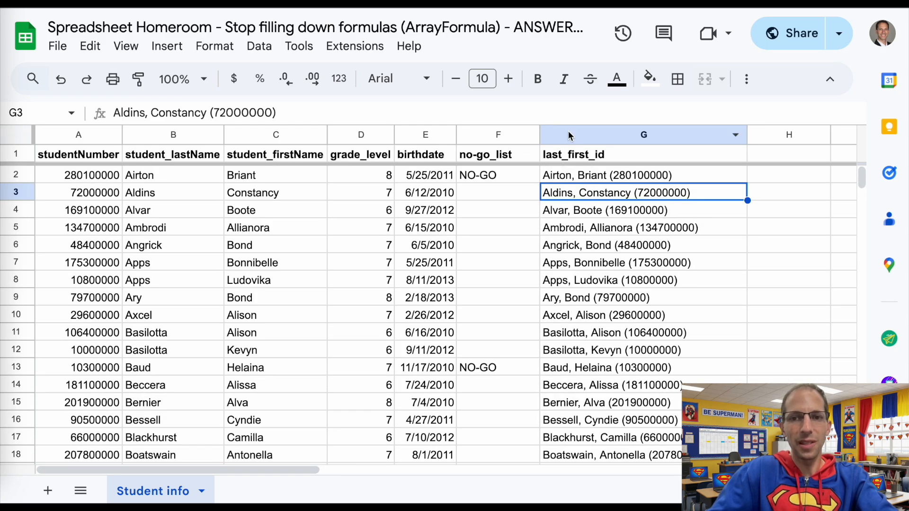
# - Nest an IF inside the G2 arrayformula that returns "" when a2:a="" and otherwise the existing name-and-ID text, then commit it
pyautogui.click(574, 160)
pyautogui.click(577, 173)
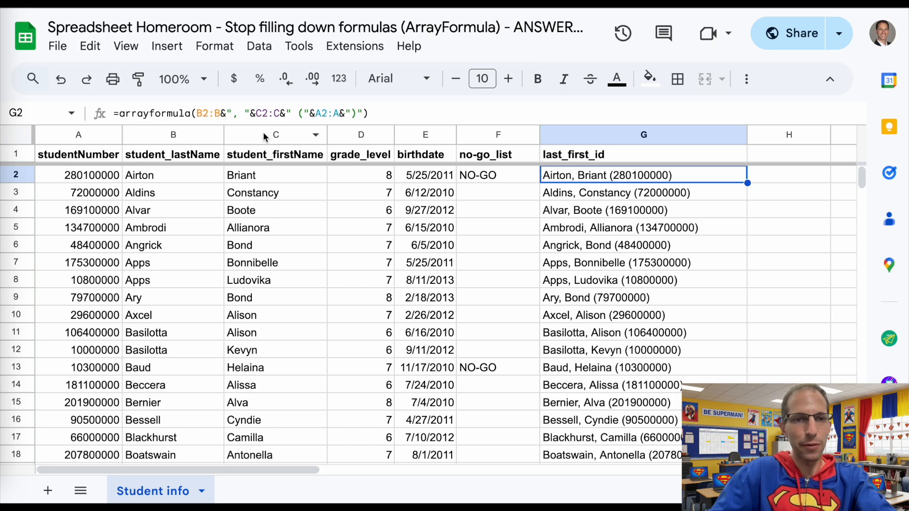
pyautogui.click(196, 114)
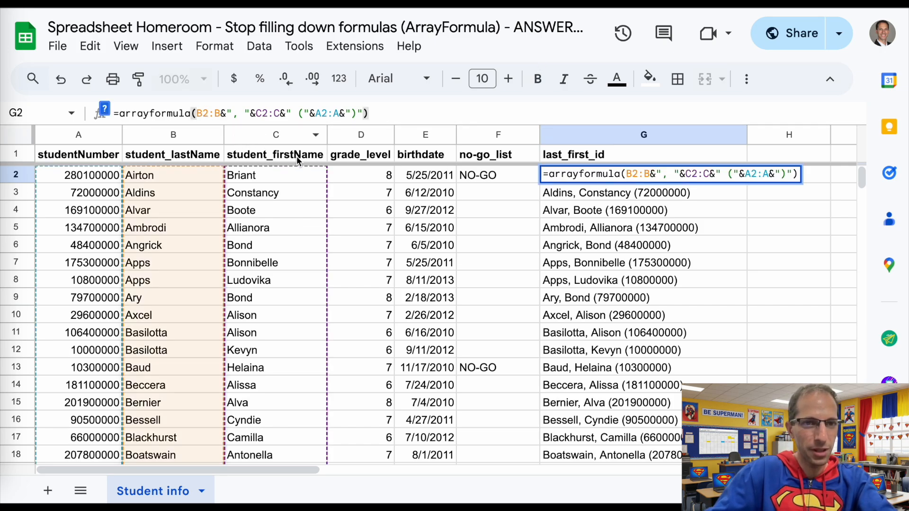
pyautogui.write('if(')
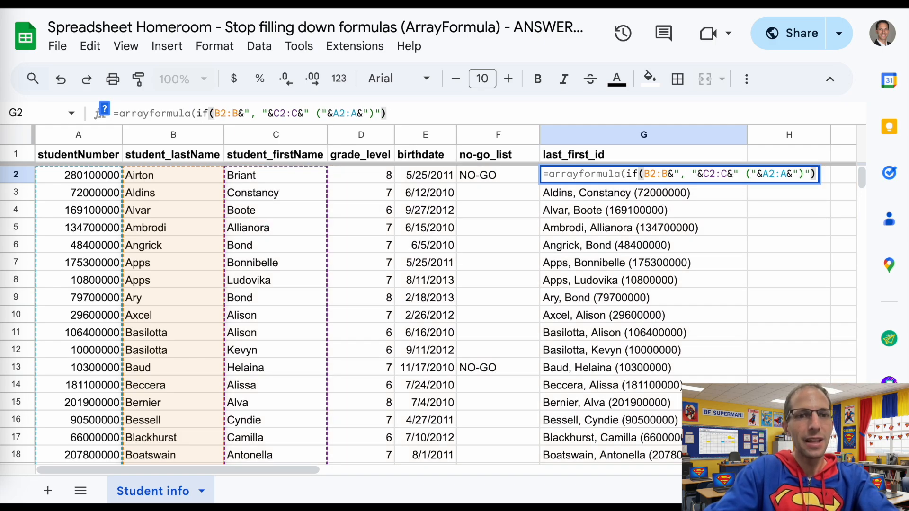
pyautogui.write('a2:a')
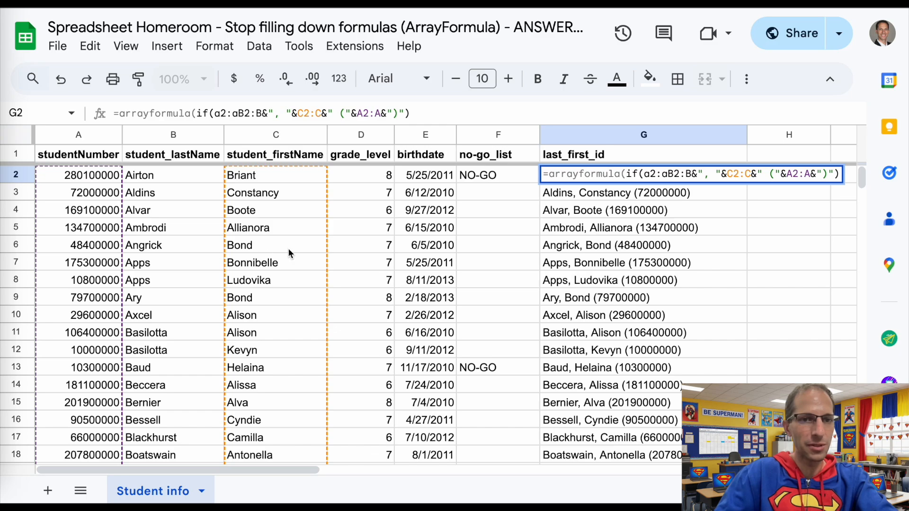
pyautogui.write('=')
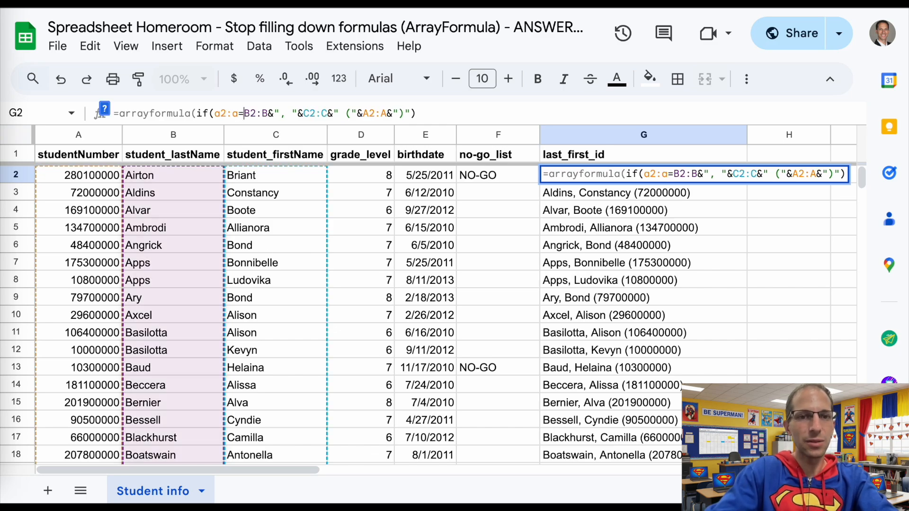
pyautogui.write('"",')
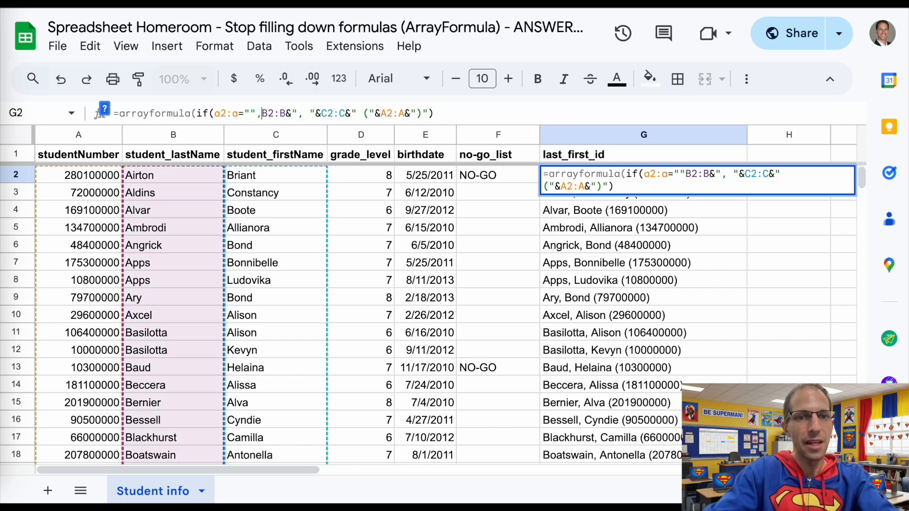
pyautogui.write('""')
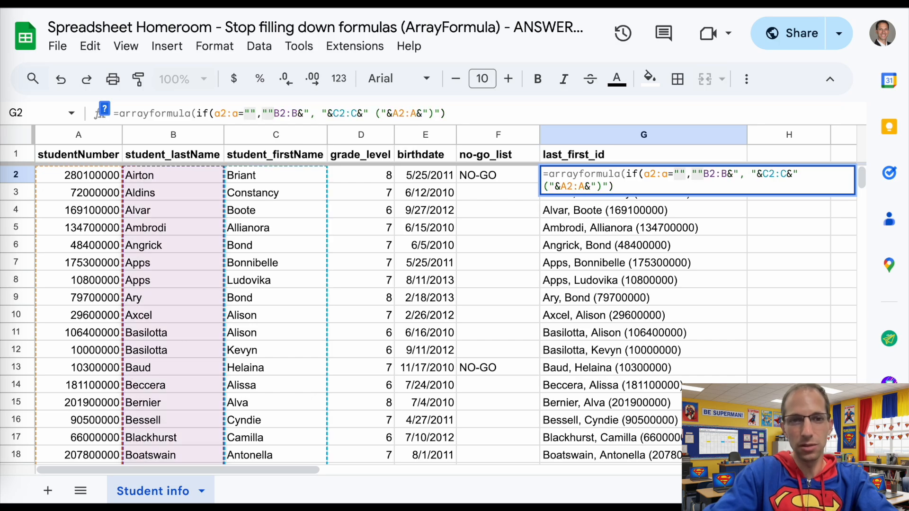
pyautogui.write(',')
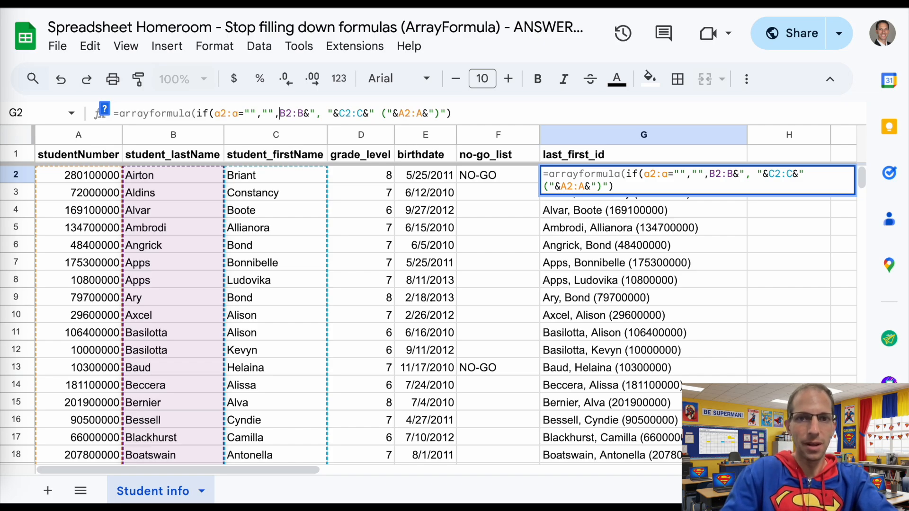
pyautogui.click(451, 113)
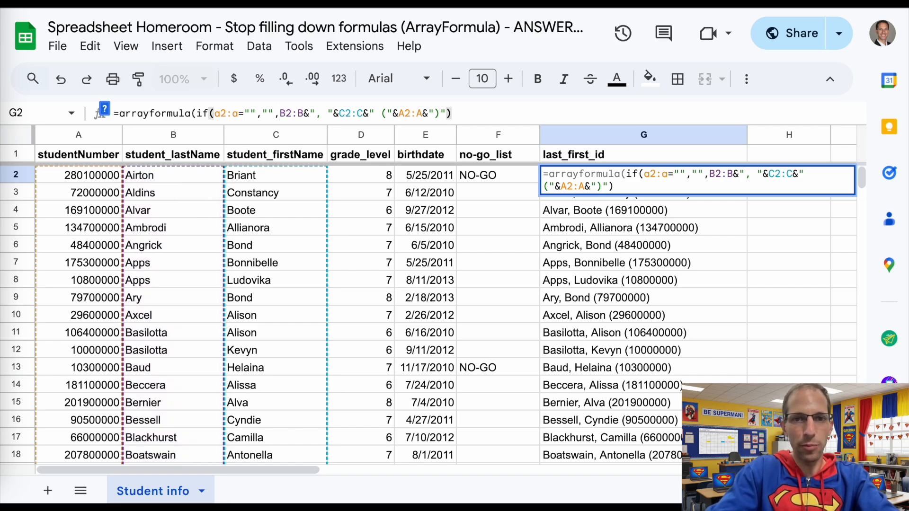
pyautogui.write(')')
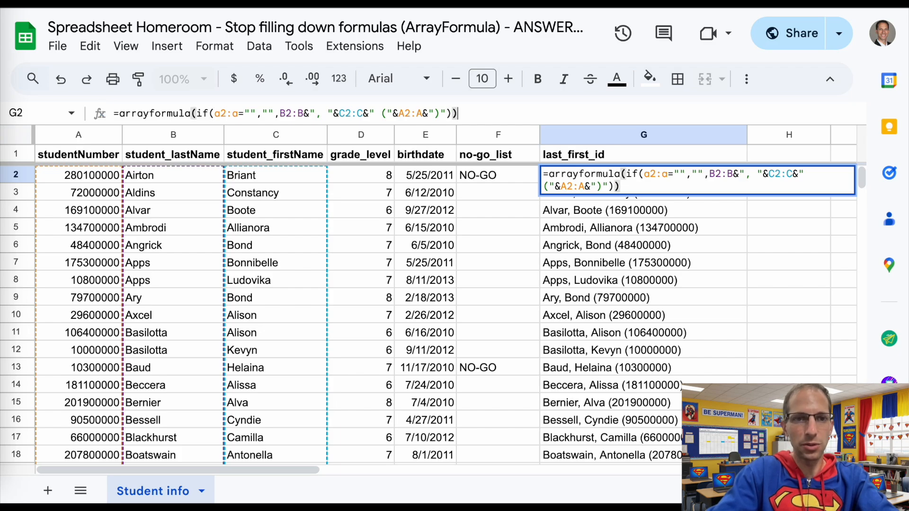
pyautogui.press('Return')
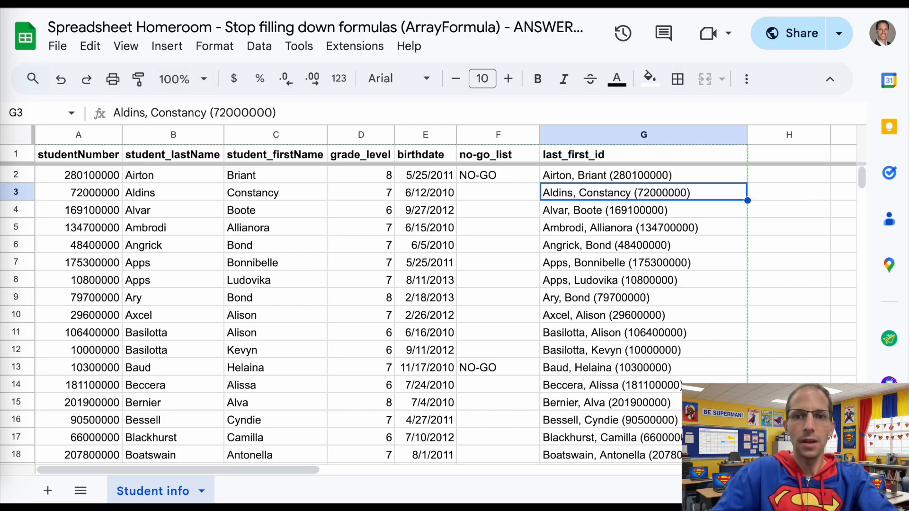
# - Check the last_first_id column down past the last student row and inspect several cells below G2 for their contents
pyautogui.scroll(-20, 549, 294)
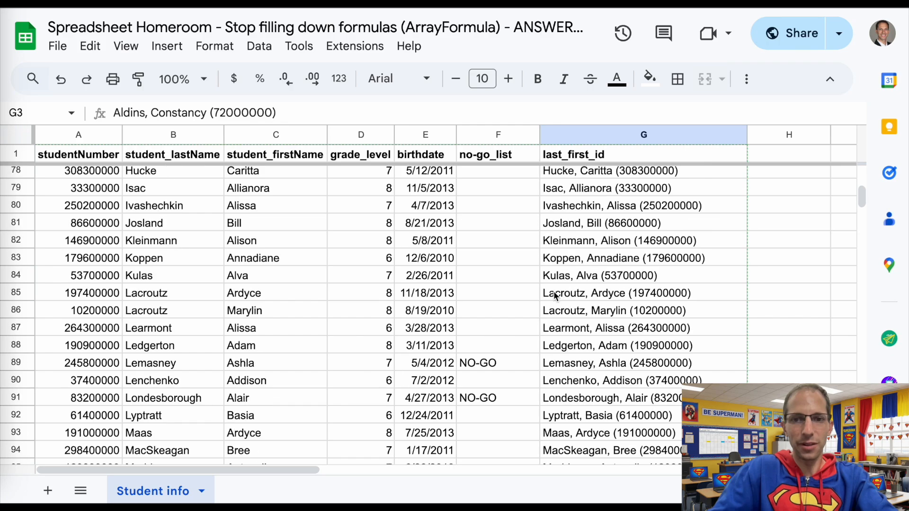
pyautogui.scroll(-7, 554, 289)
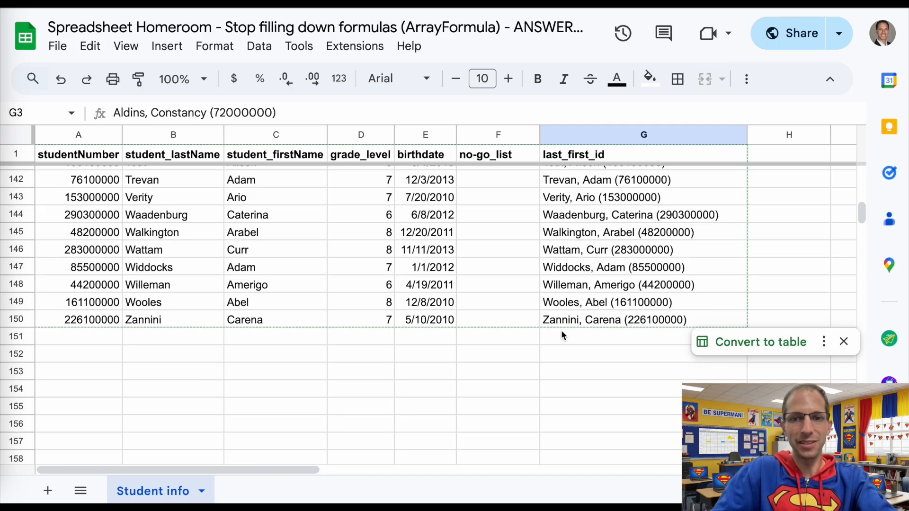
pyautogui.scroll(20, 611, 240)
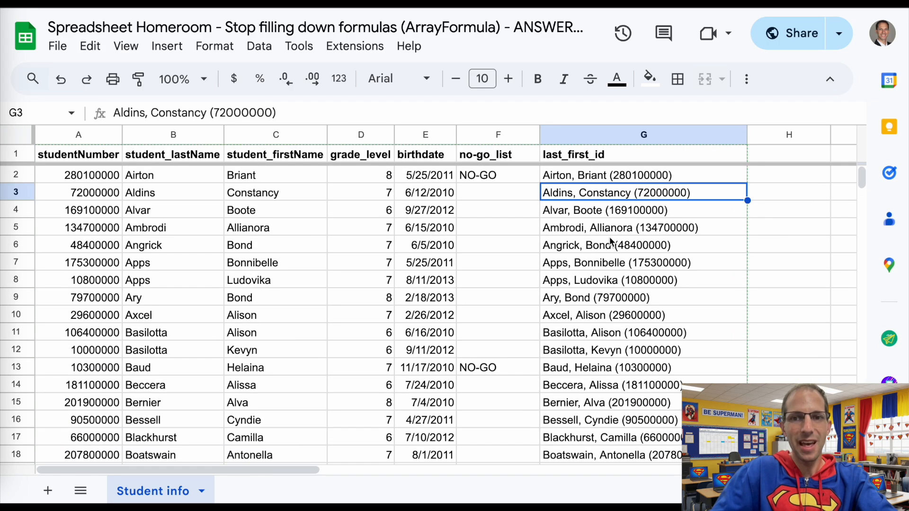
pyautogui.click(611, 244)
pyautogui.click(606, 317)
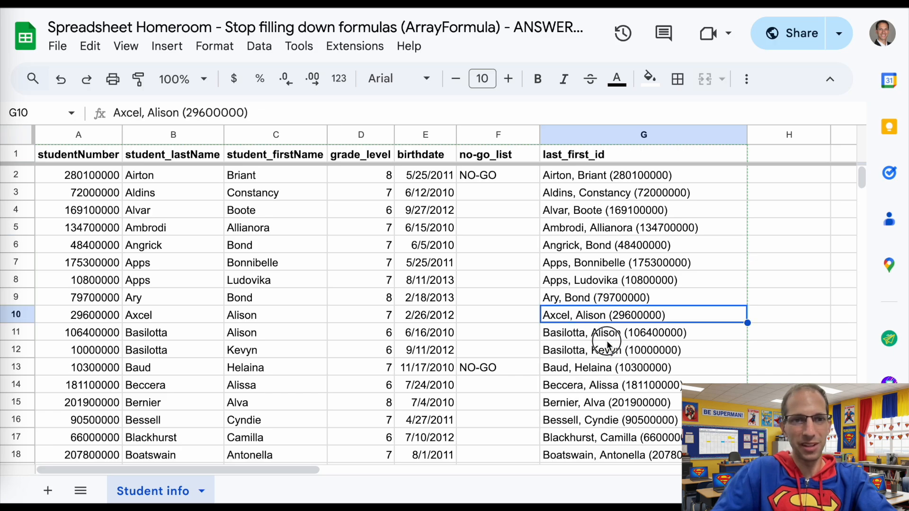
pyautogui.click(607, 337)
pyautogui.click(611, 403)
# - Add a # after the opening parenthesis in the G2 formula's quoted text before A2:A, and commit the change
pyautogui.click(612, 176)
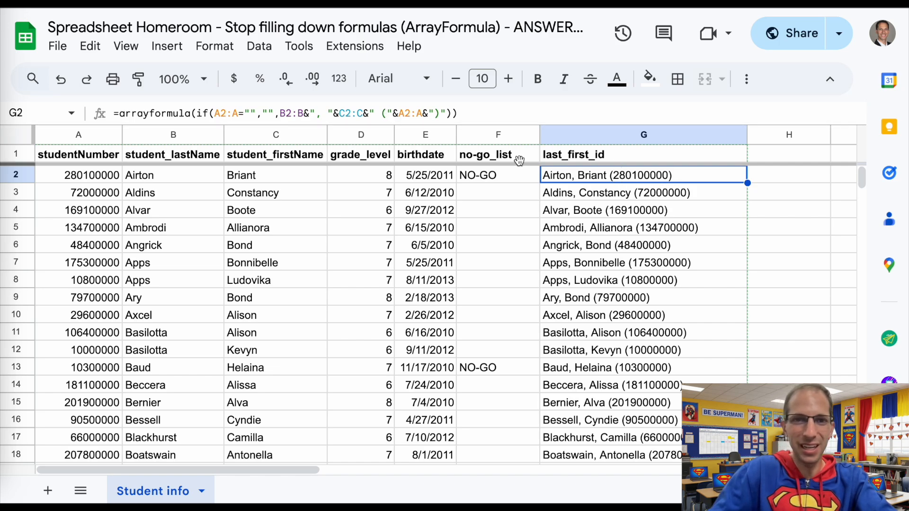
pyautogui.click(386, 113)
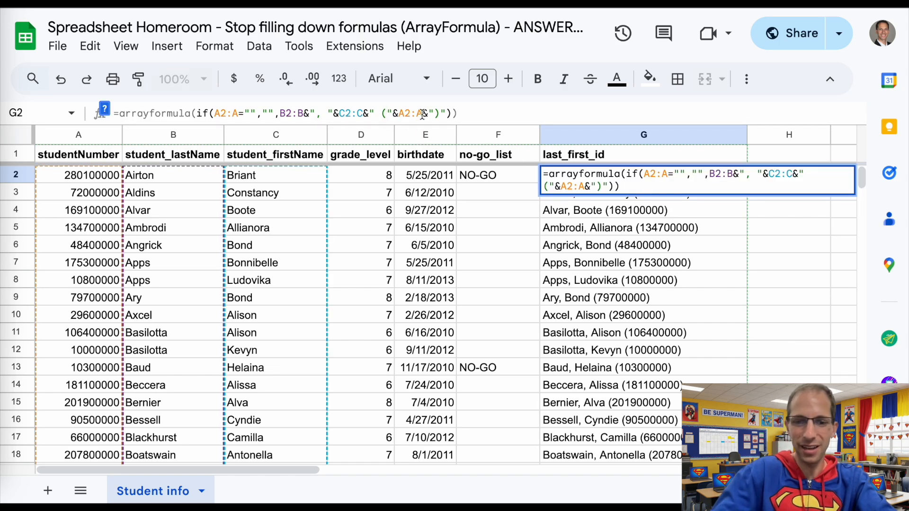
pyautogui.write('#')
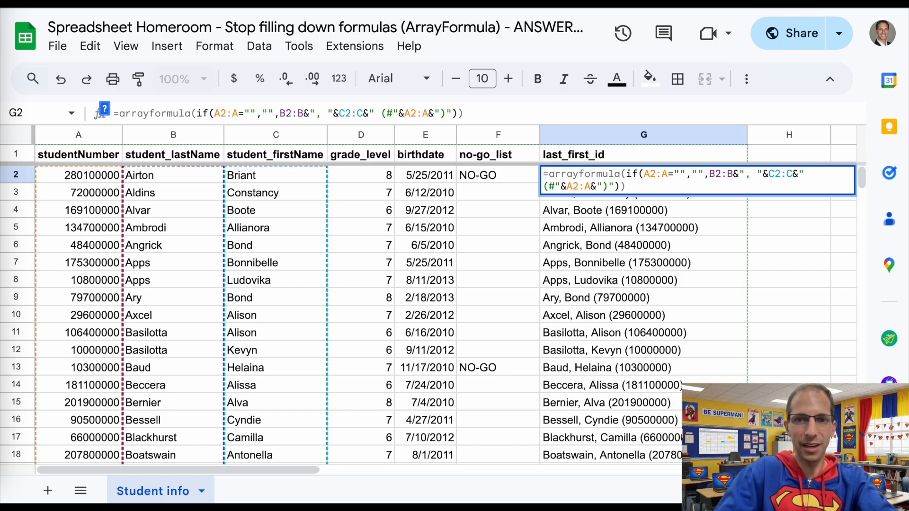
pyautogui.press('Return')
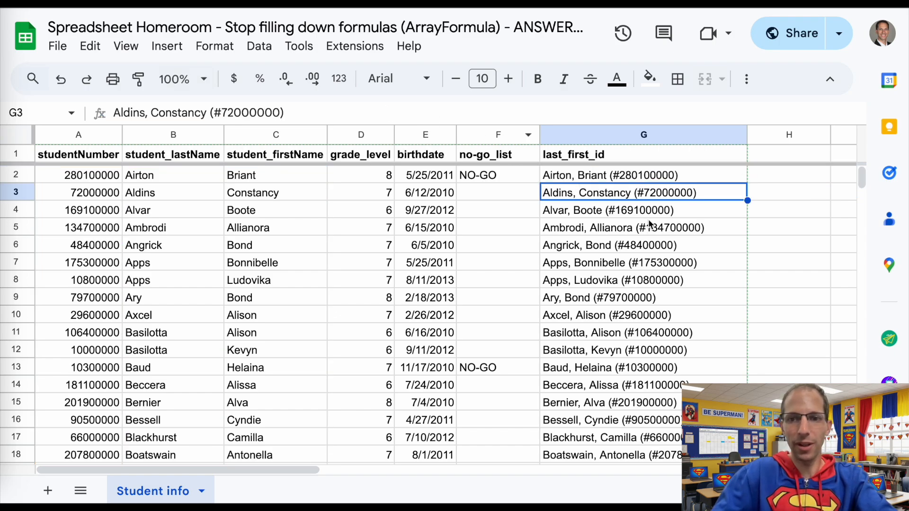
pyautogui.click(674, 175)
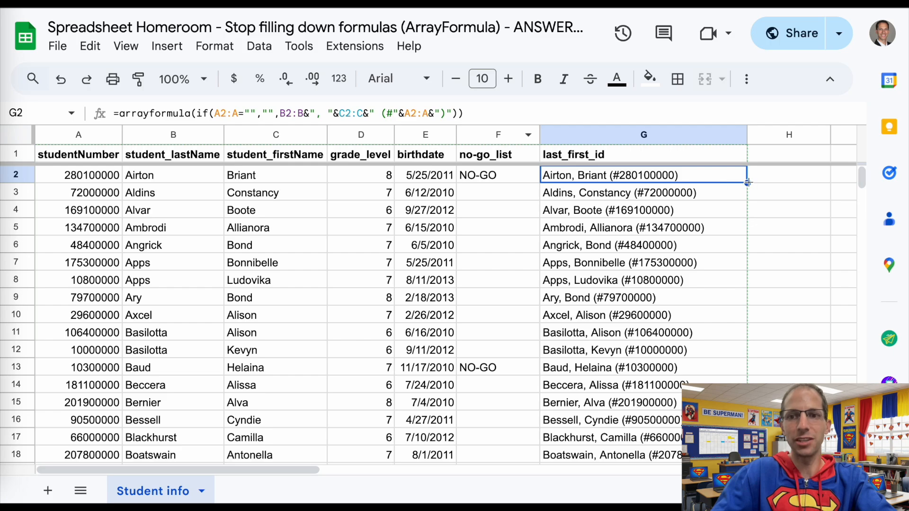